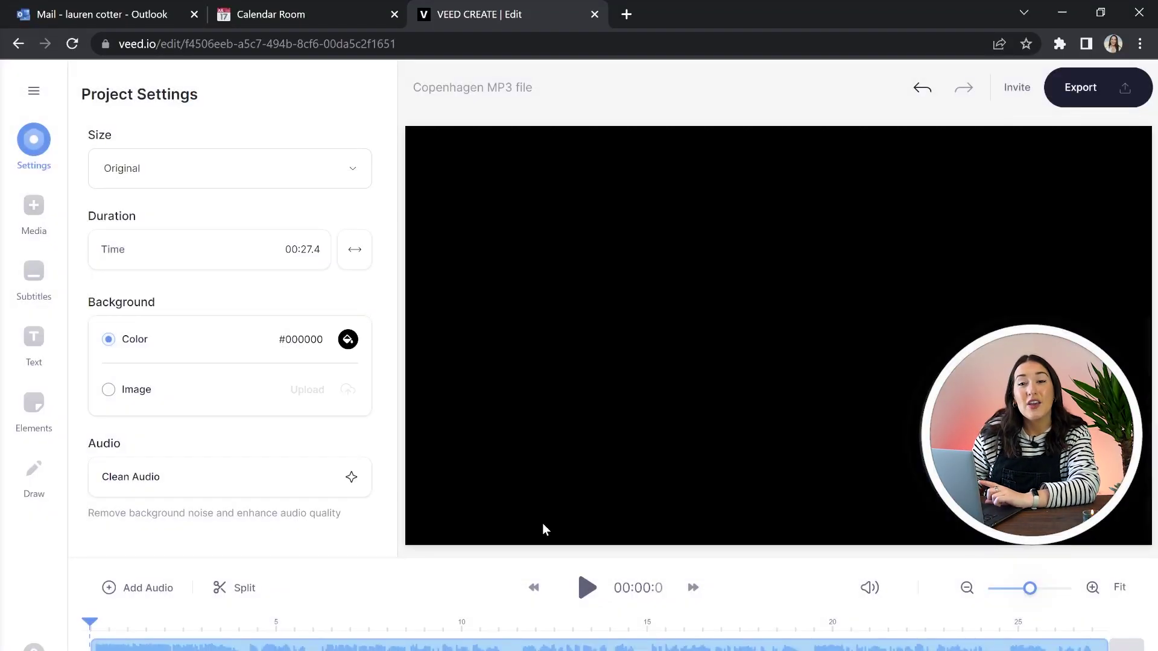
- Show the project size presets from the Size dropdown in Project Settings
click(215, 170)
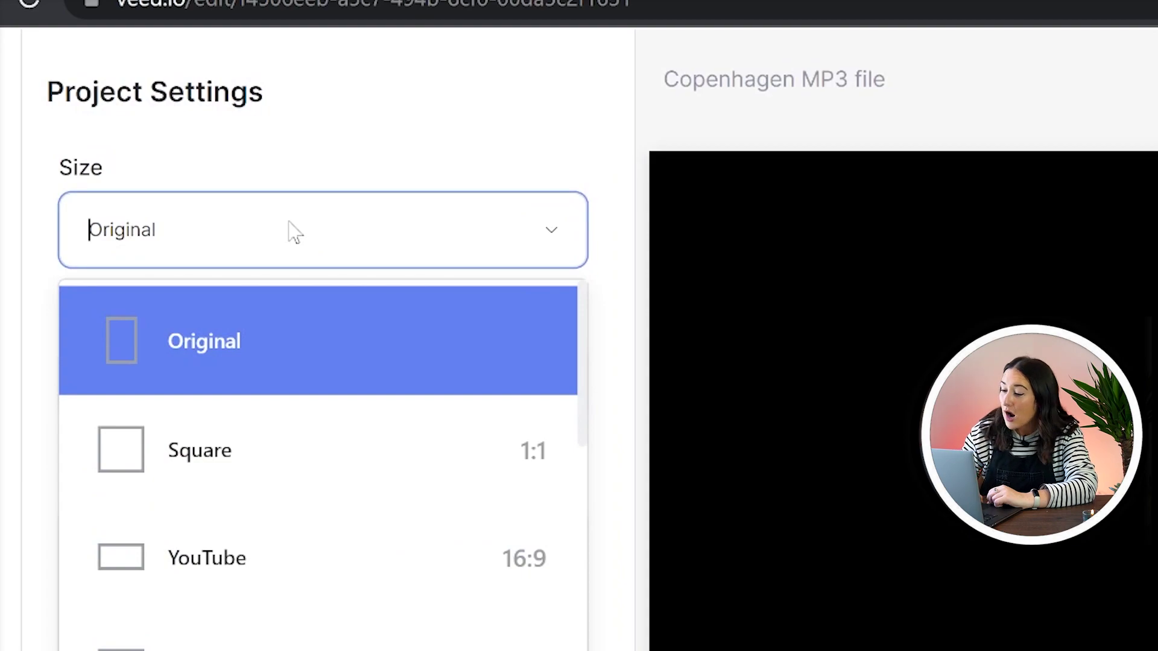
- Make the project 1:1 square and add the Copenhagen Podcast Cover photo, enlarged to canvas width
click(277, 440)
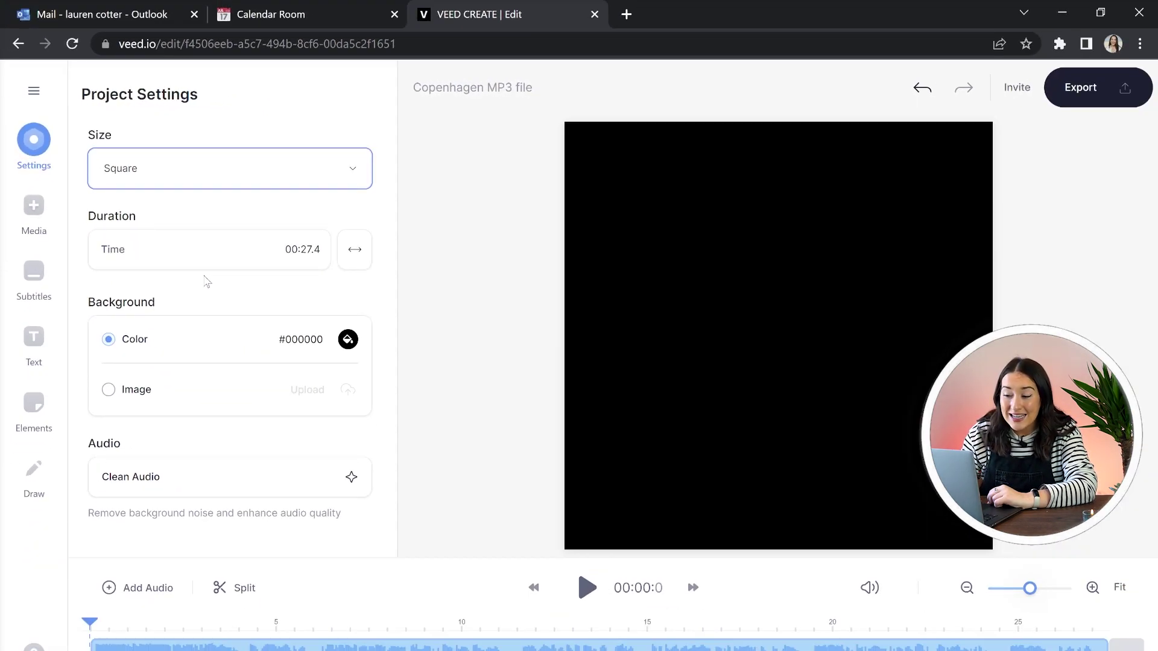
click(35, 210)
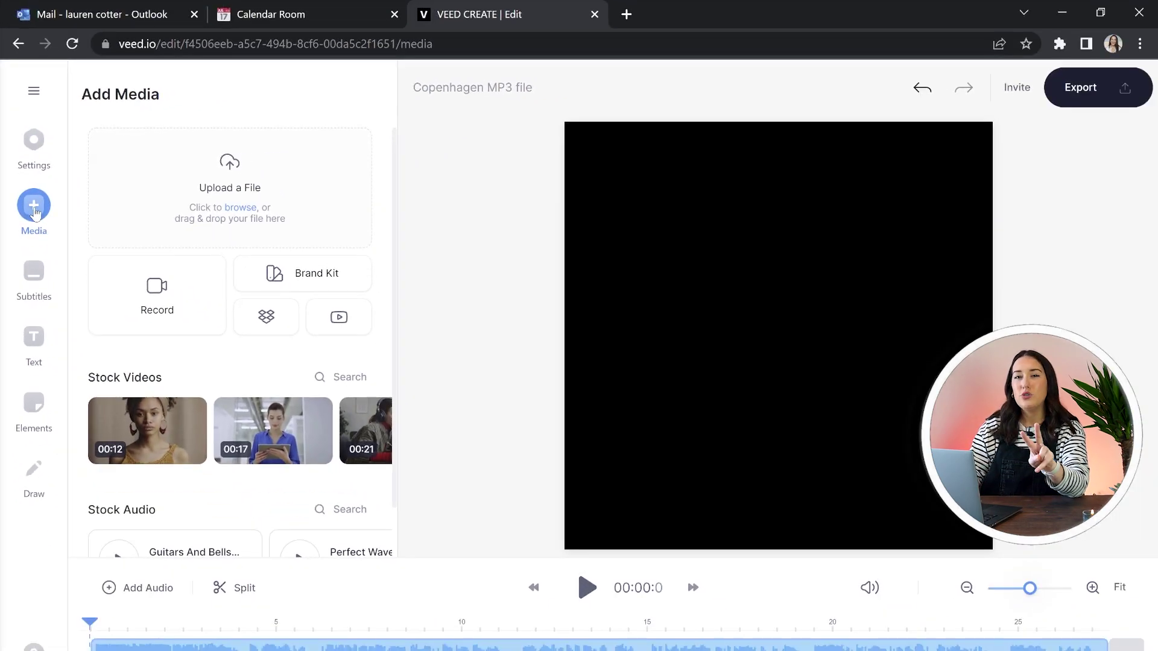
click(343, 379)
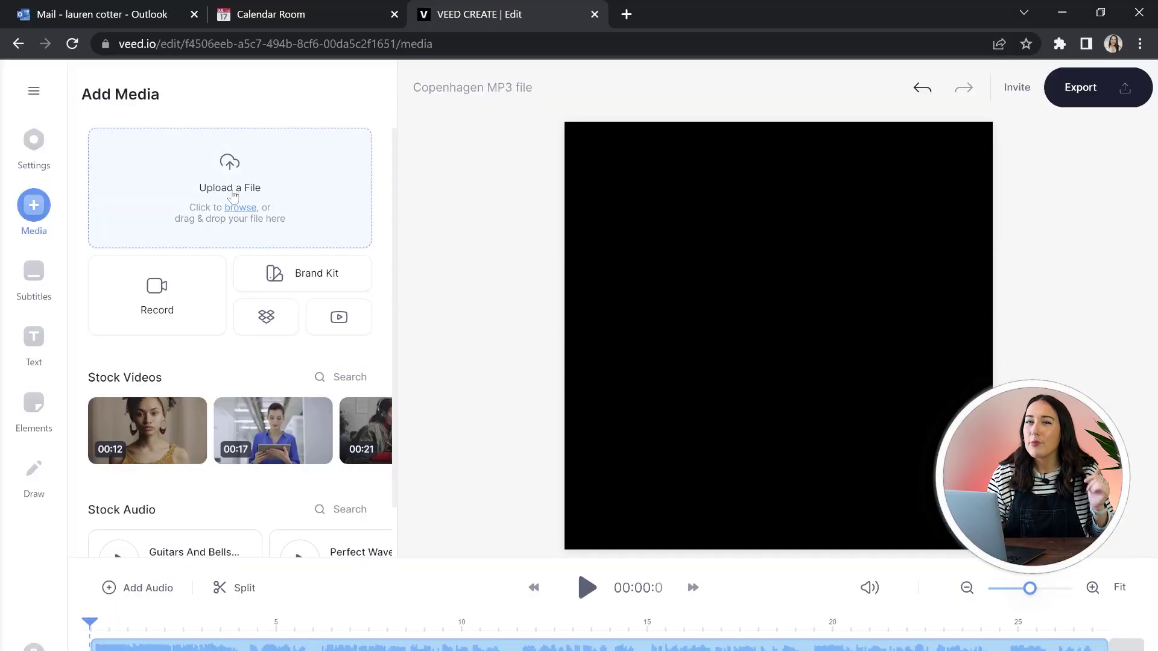
click(230, 199)
click(471, 42)
text(copenhagen)
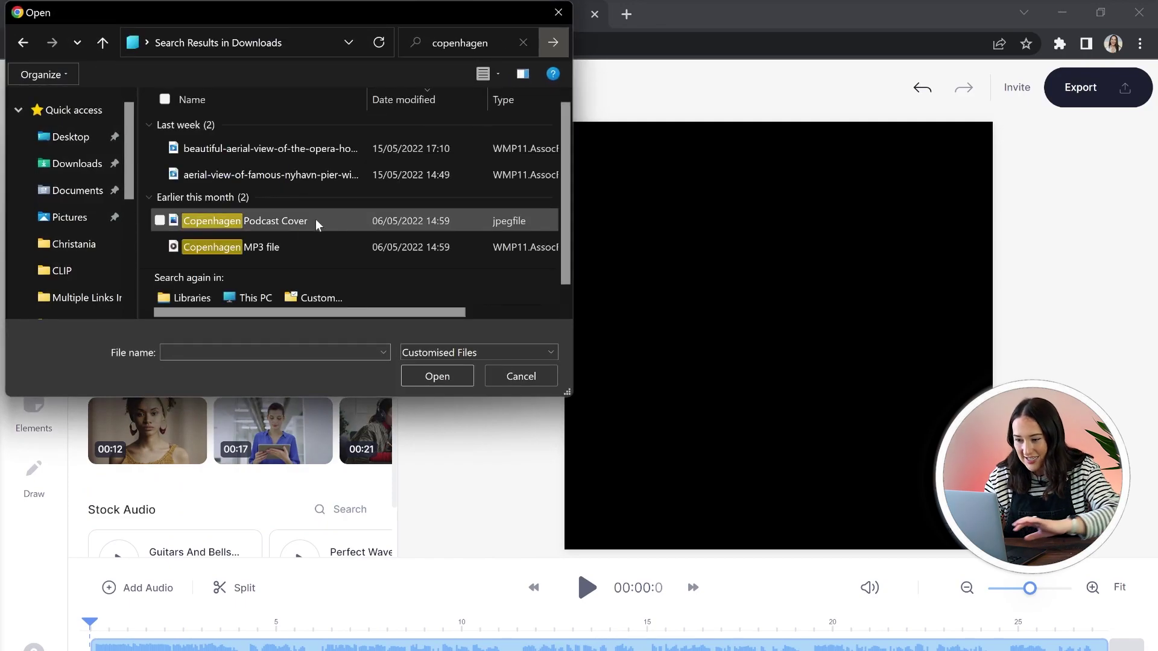
double_click(279, 231)
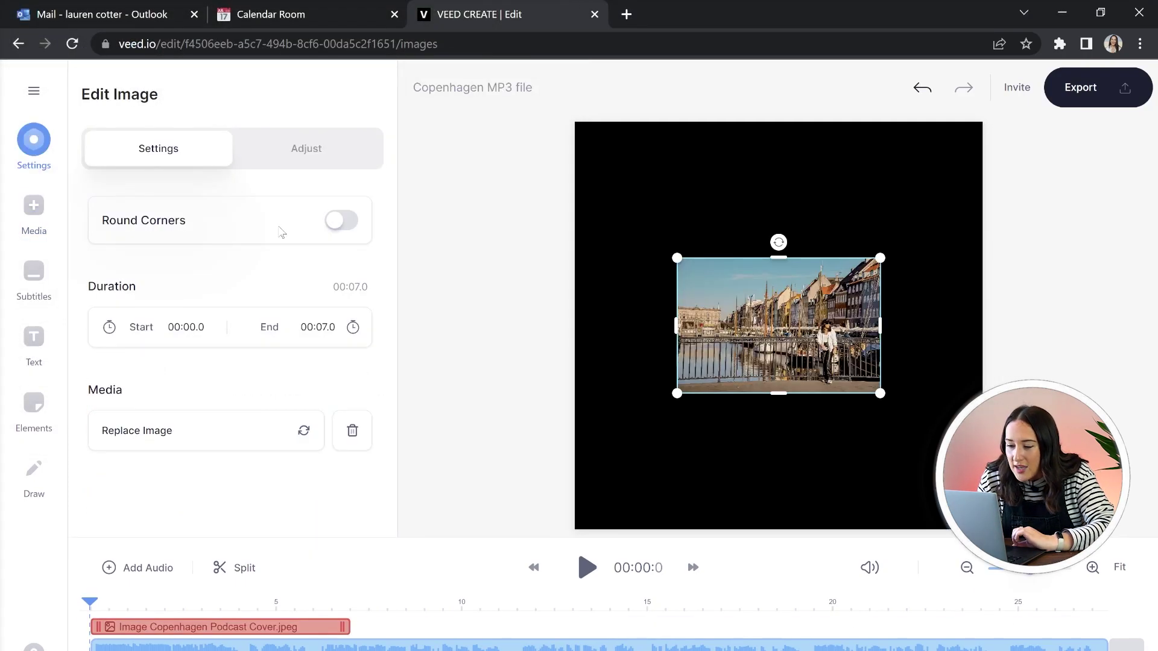
drag(669, 251, 574, 122)
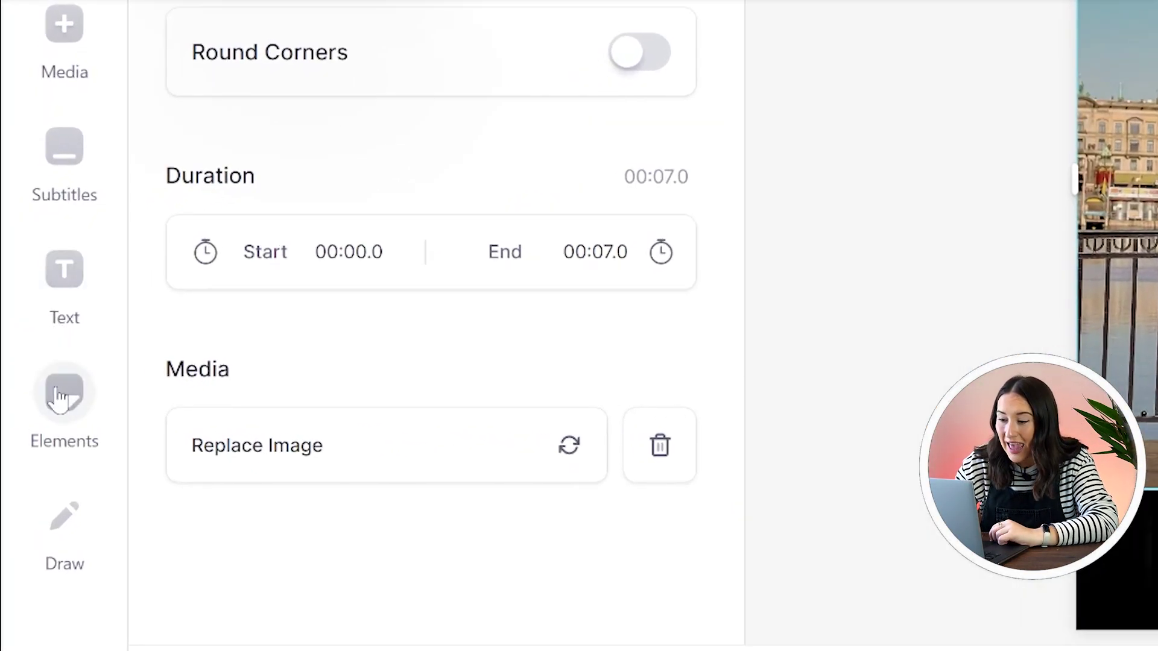
- Stretch a red square across the bottom bar and extend the photo to the full 27.4 seconds
click(56, 392)
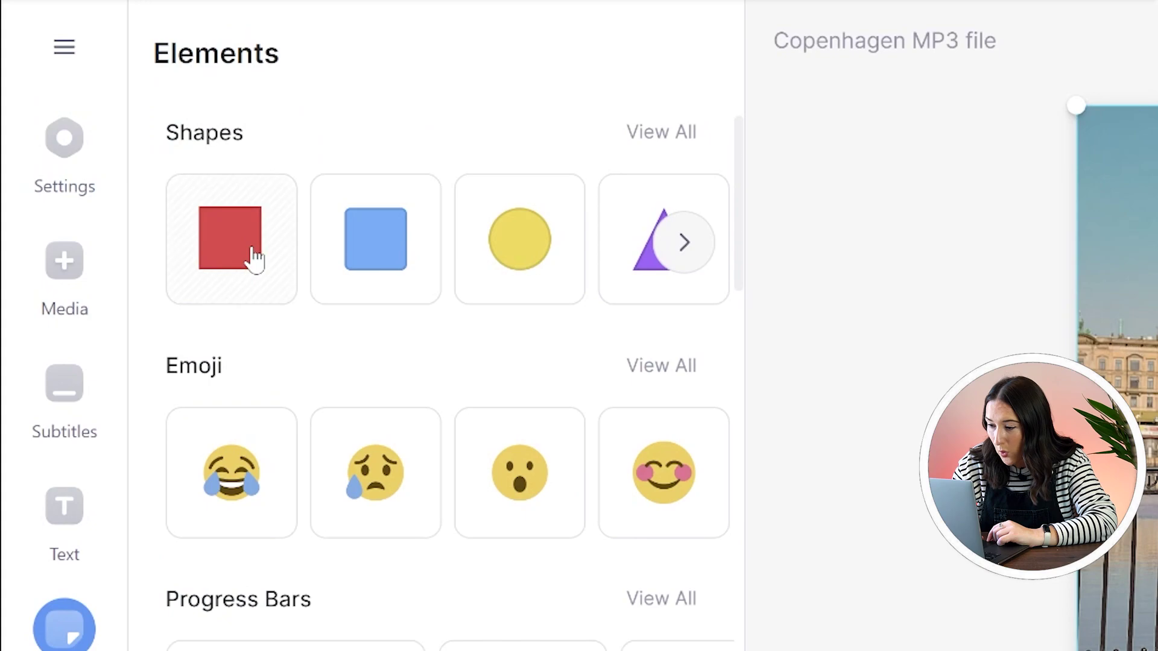
click(251, 26)
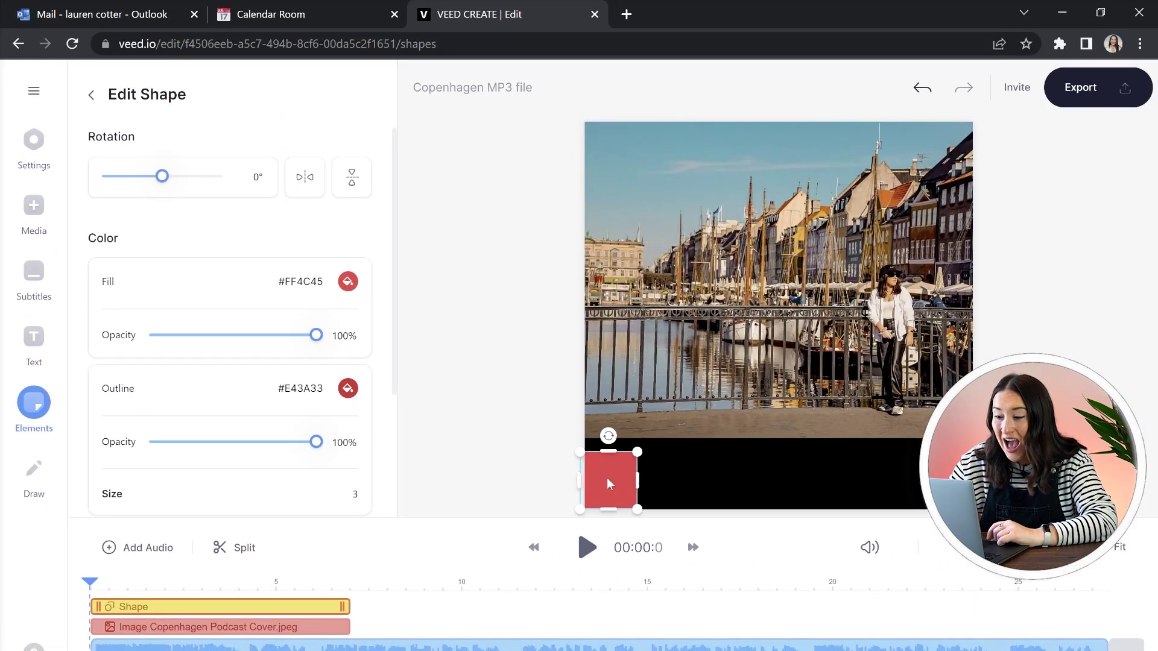
drag(637, 480, 972, 480)
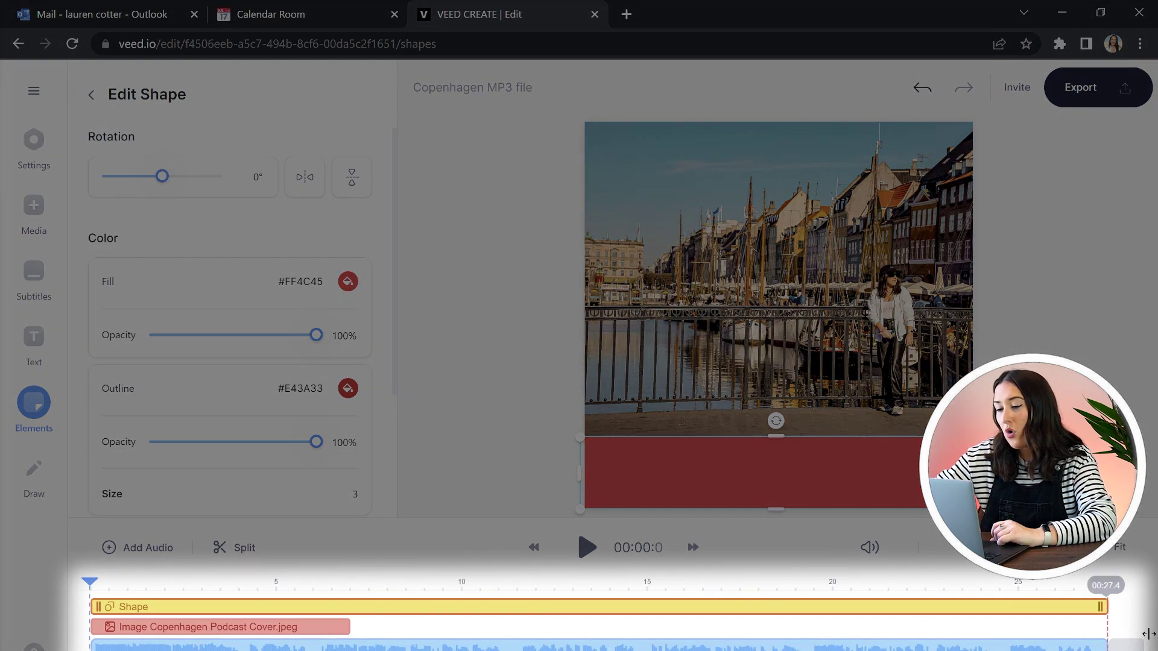
drag(349, 626, 892, 627)
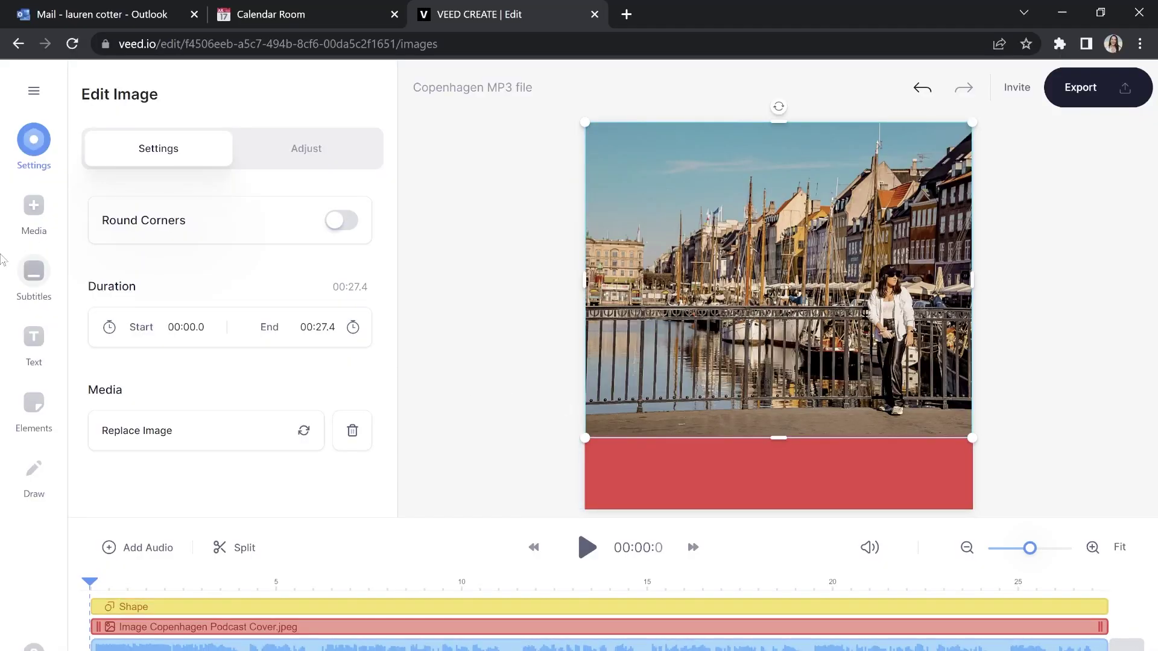
- Generate auto-subtitles in English from the Copenhagen podcast audio
click(32, 274)
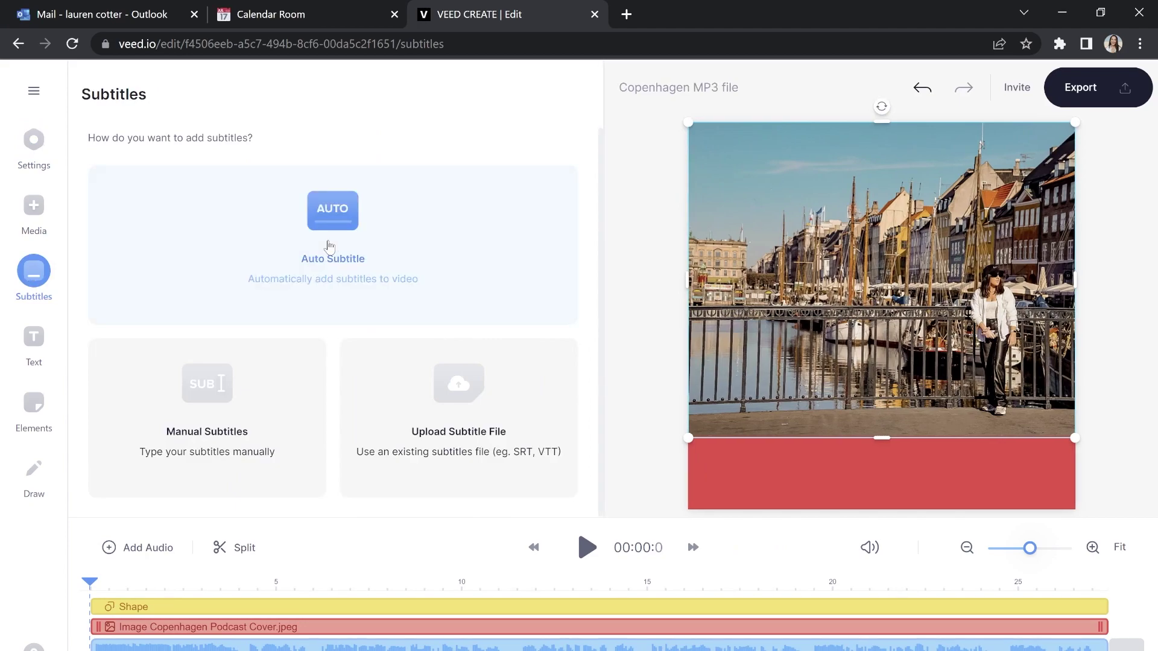
click(330, 246)
click(322, 260)
click(282, 265)
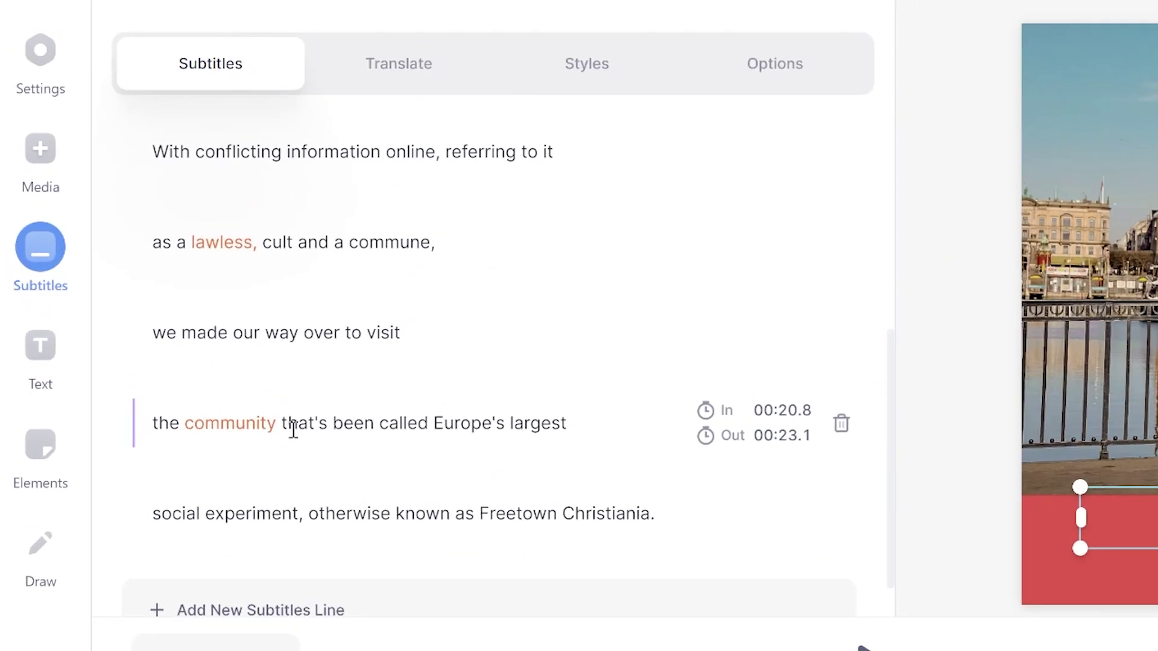
- Style the subtitles in Anton at 48px with a Drop Shadow effect
click(582, 77)
click(338, 204)
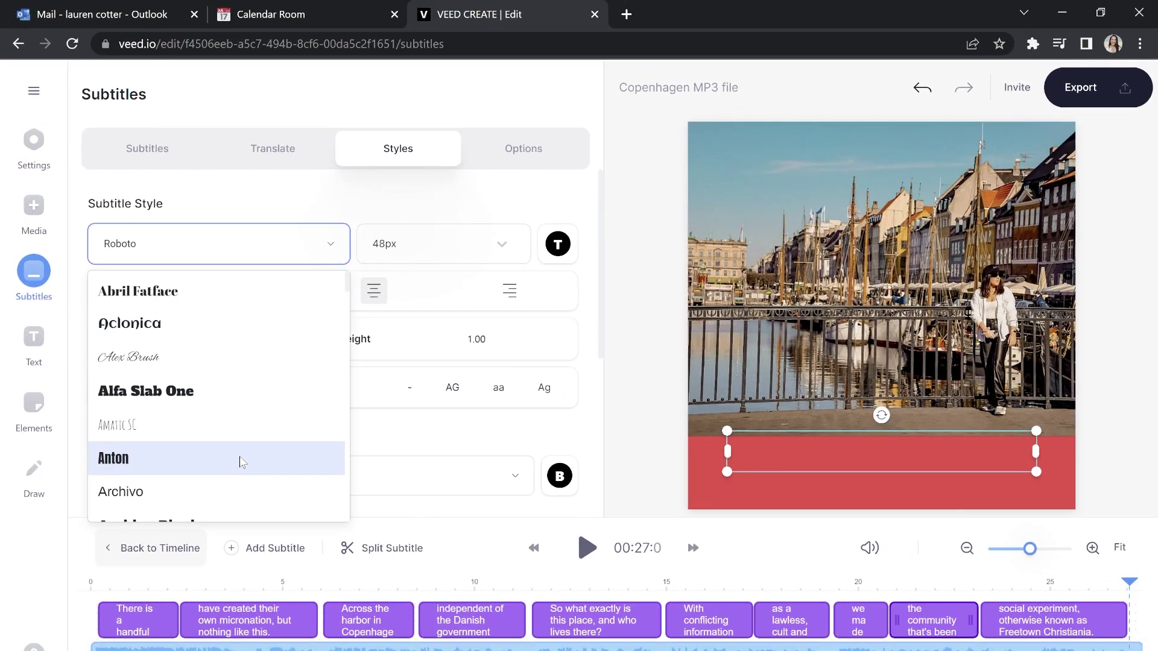
click(350, 531)
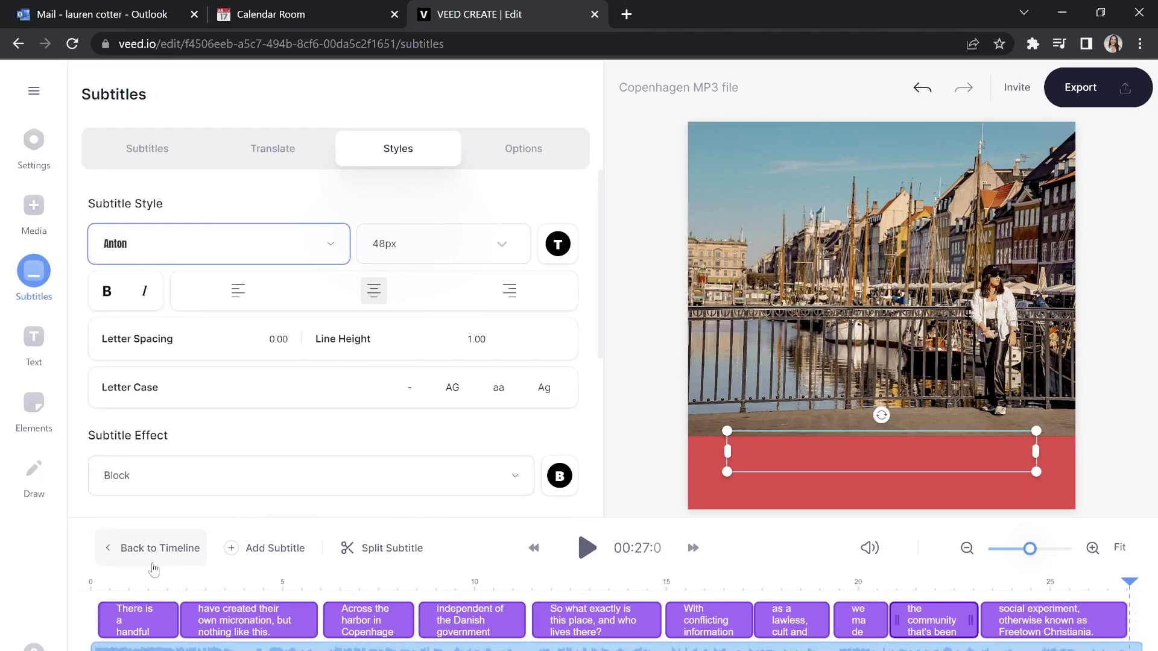
click(414, 229)
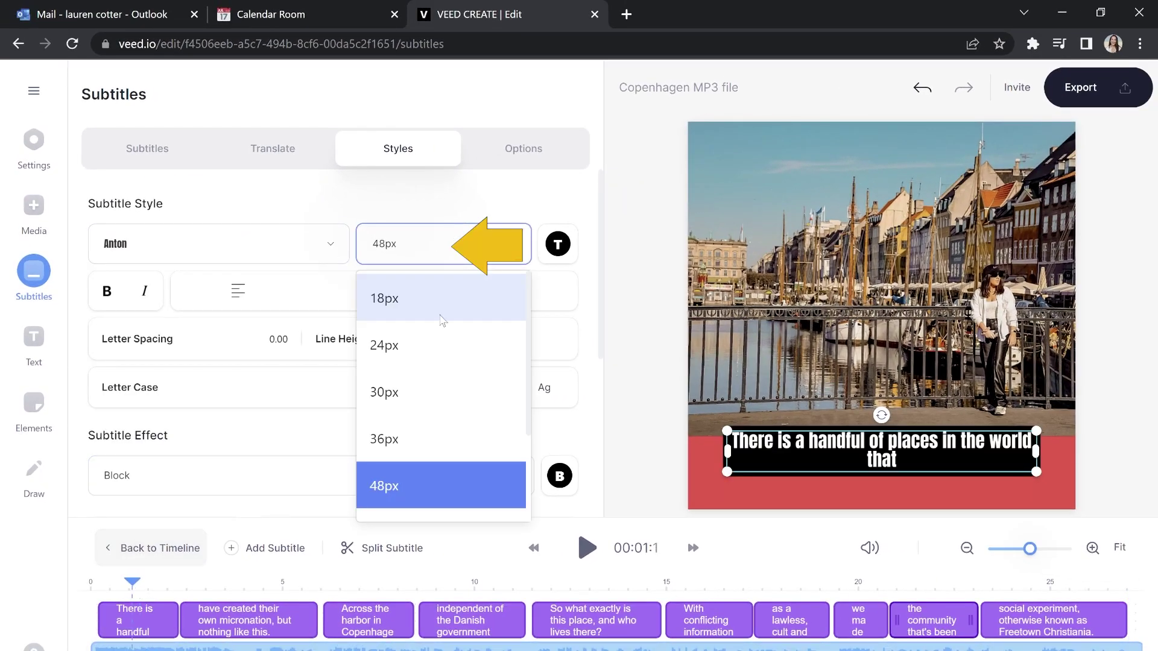
click(443, 250)
click(558, 243)
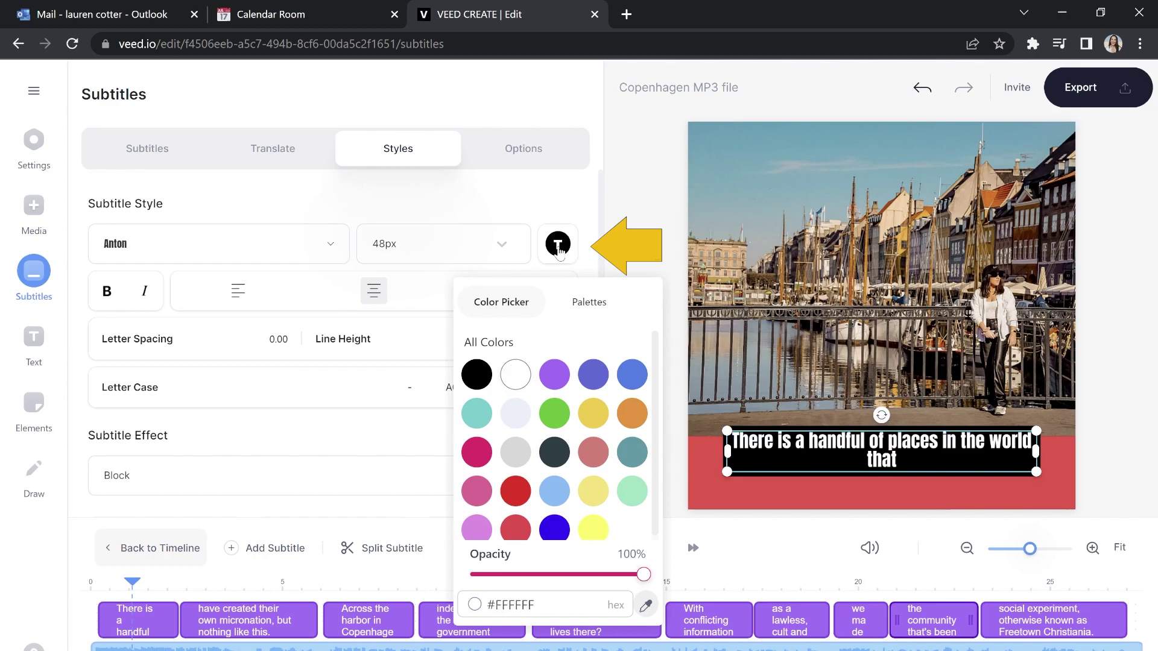
scroll(439, 437, down, 3)
click(492, 507)
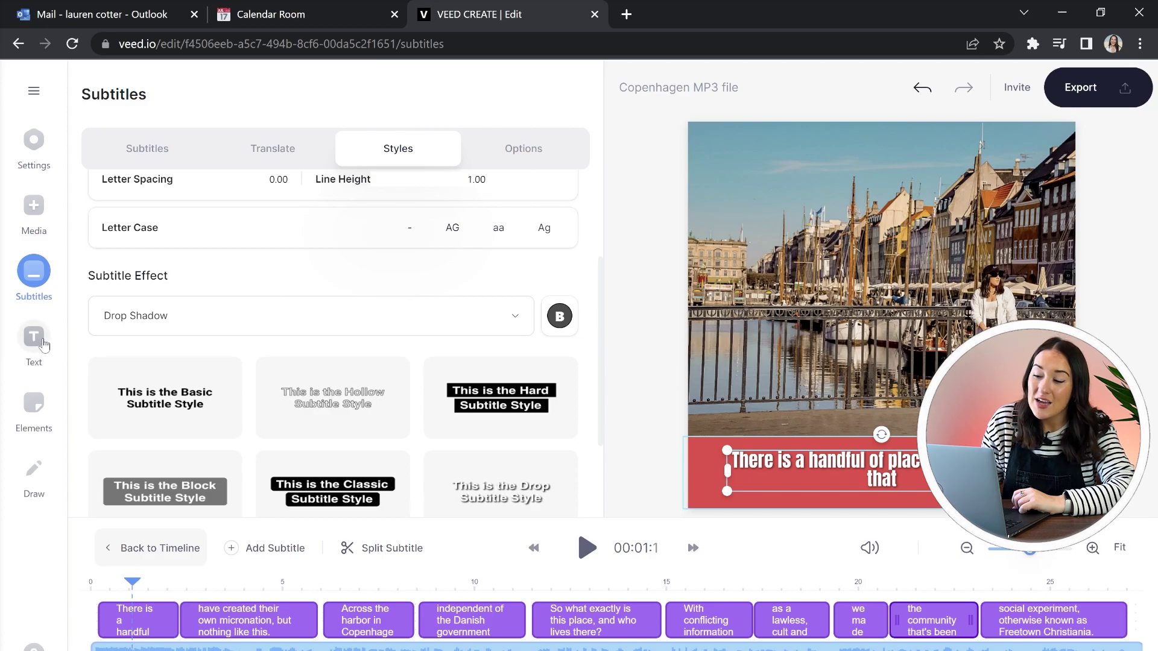
click(34, 338)
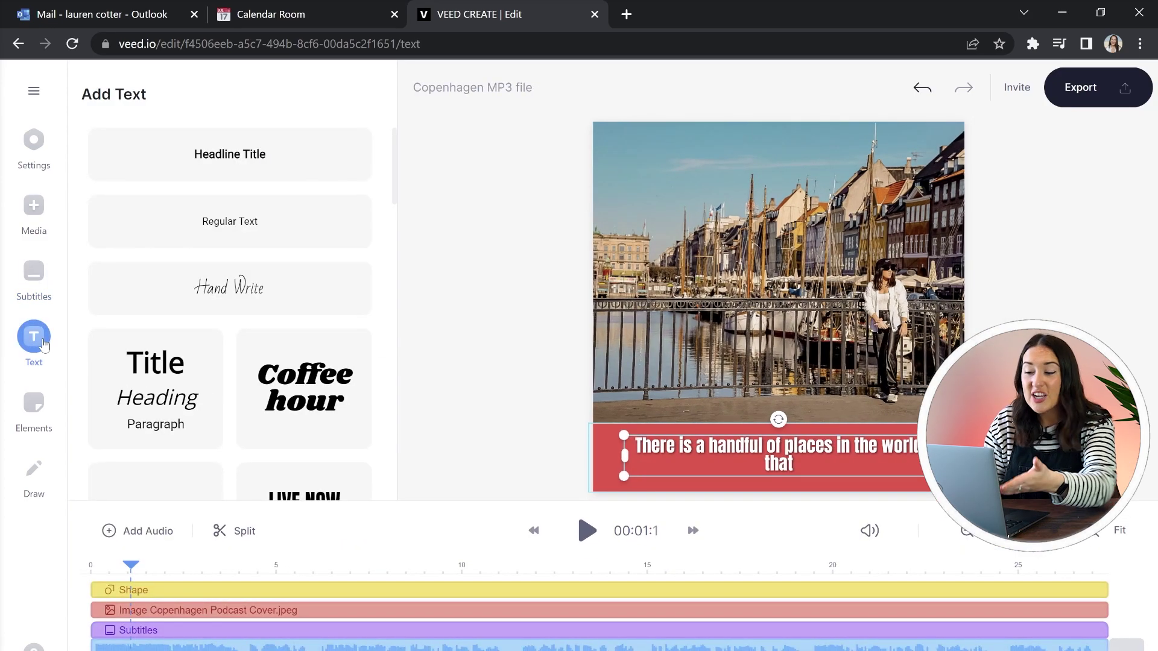
- Add the Coffee hour text template and retitle it 'Travels with' plus the host's name
scroll(123, 344, down, 15)
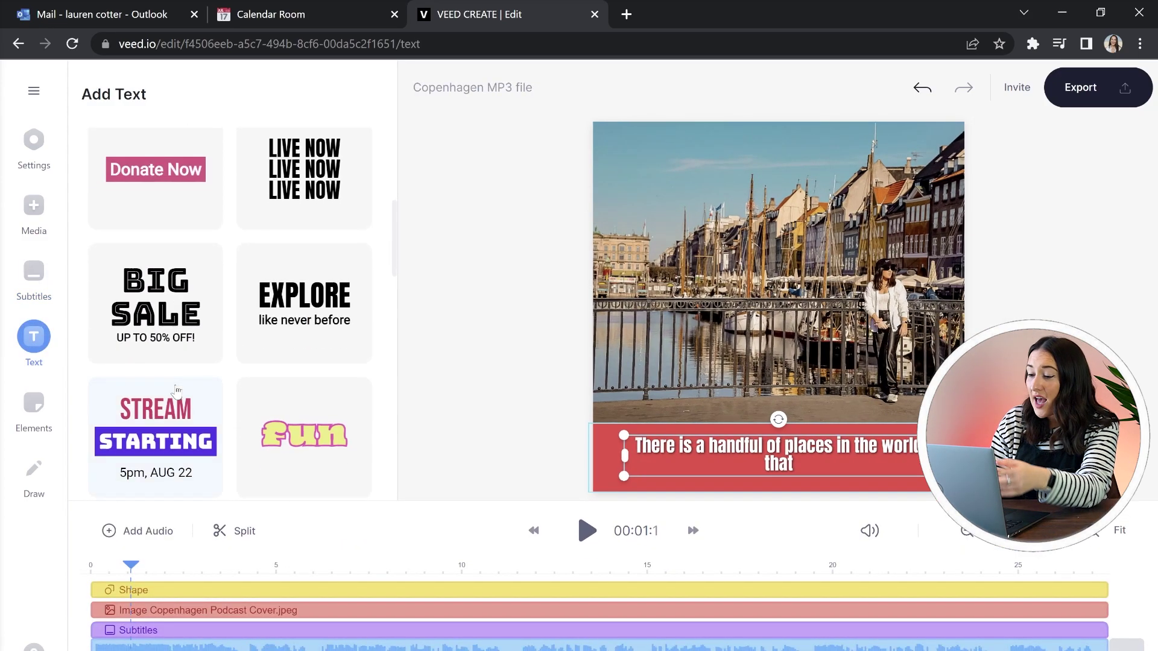
scroll(176, 392, down, 1)
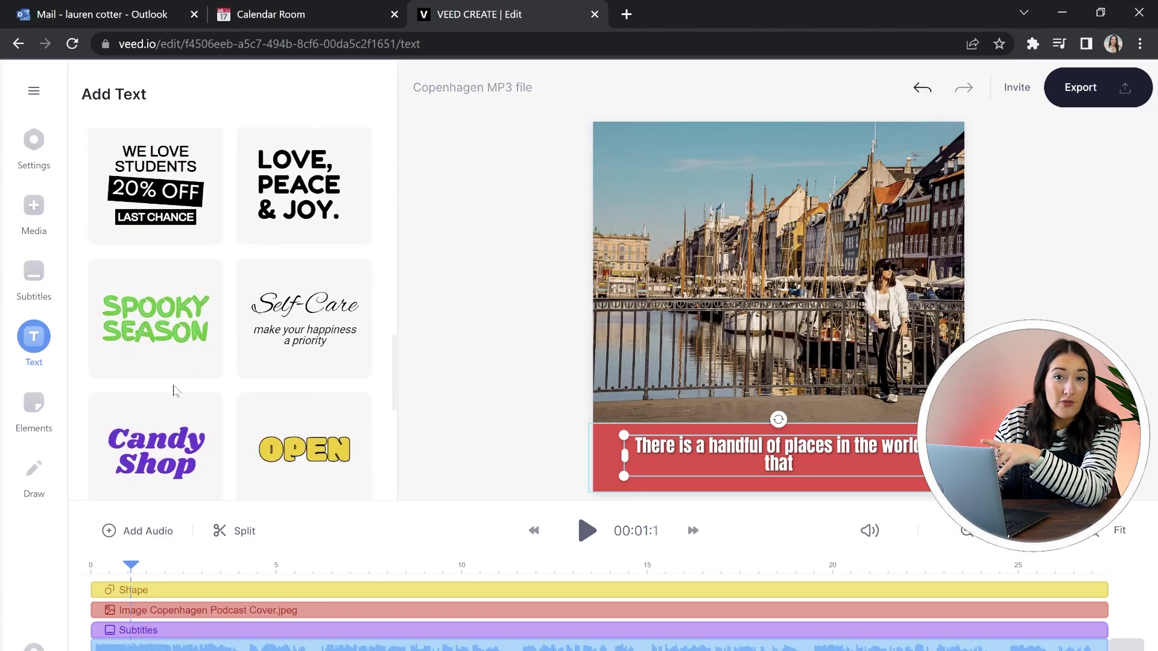
scroll(167, 399, up, 15)
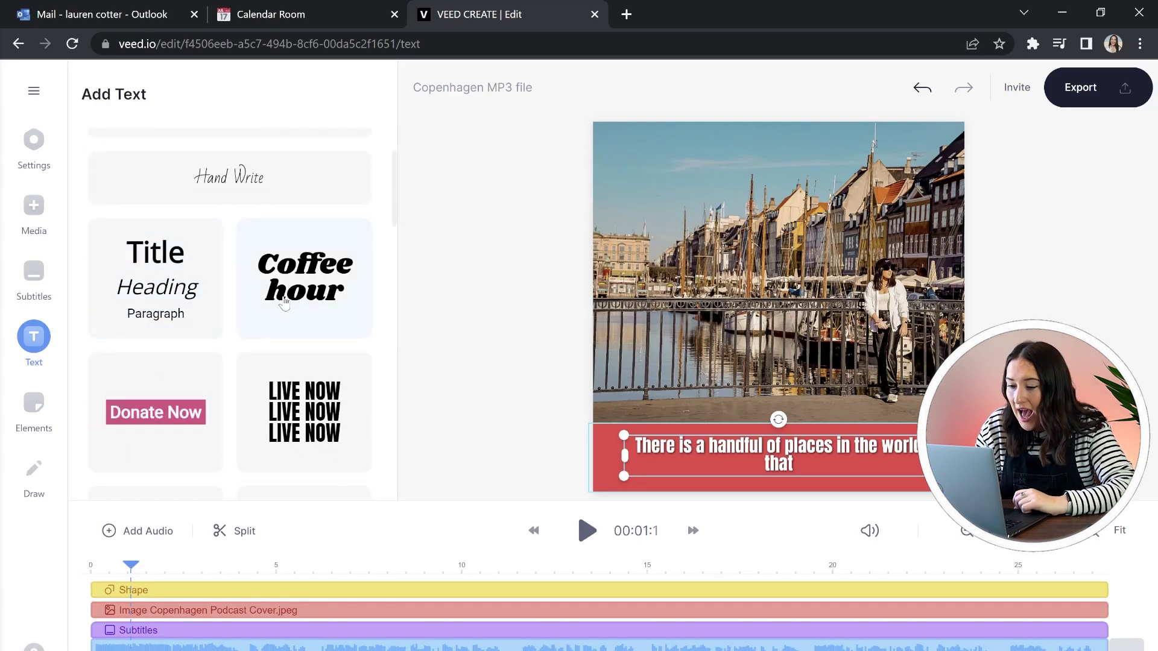
click(284, 304)
text(Travels)
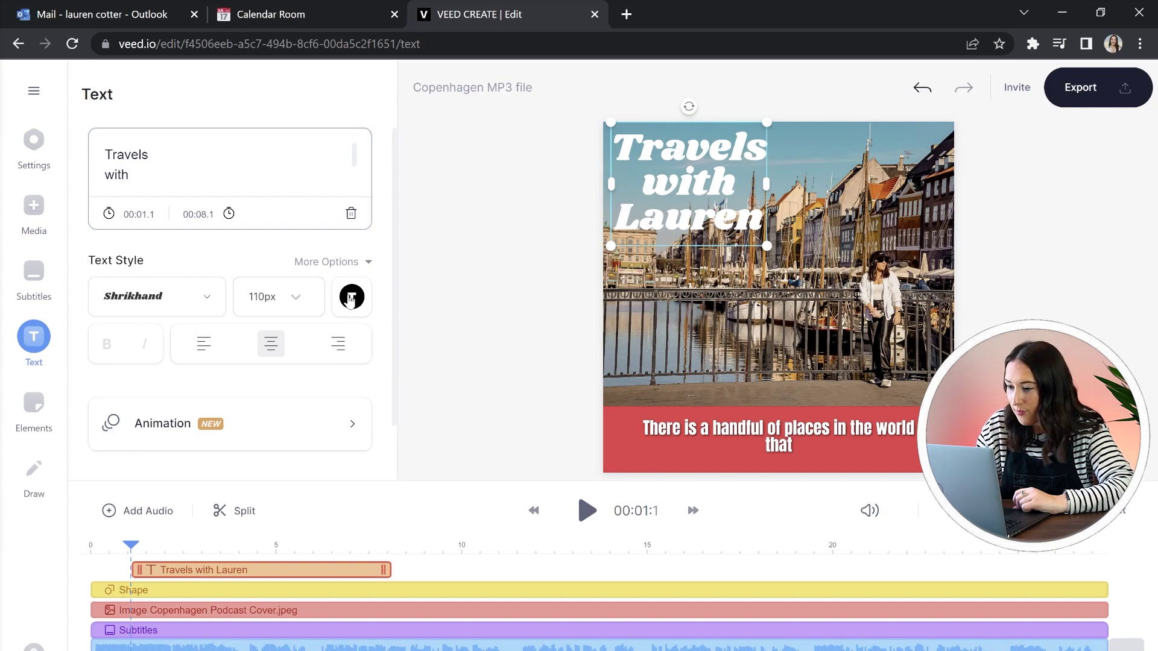
- Colour the title text red and give it an Outline (Filled) style
click(348, 298)
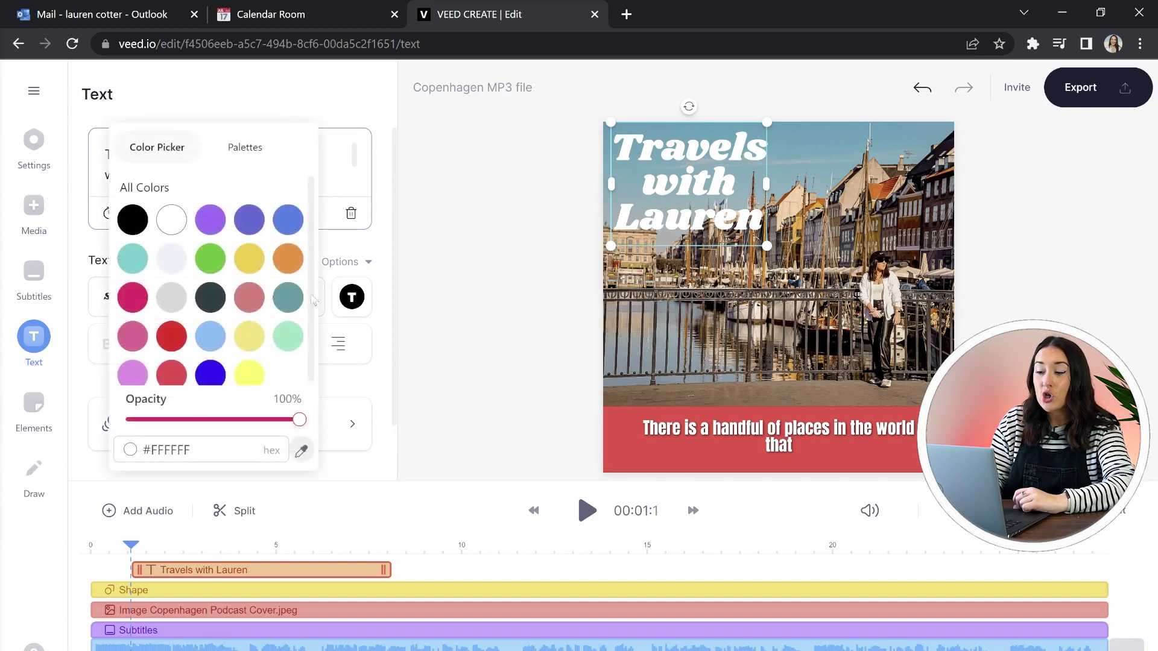
click(325, 247)
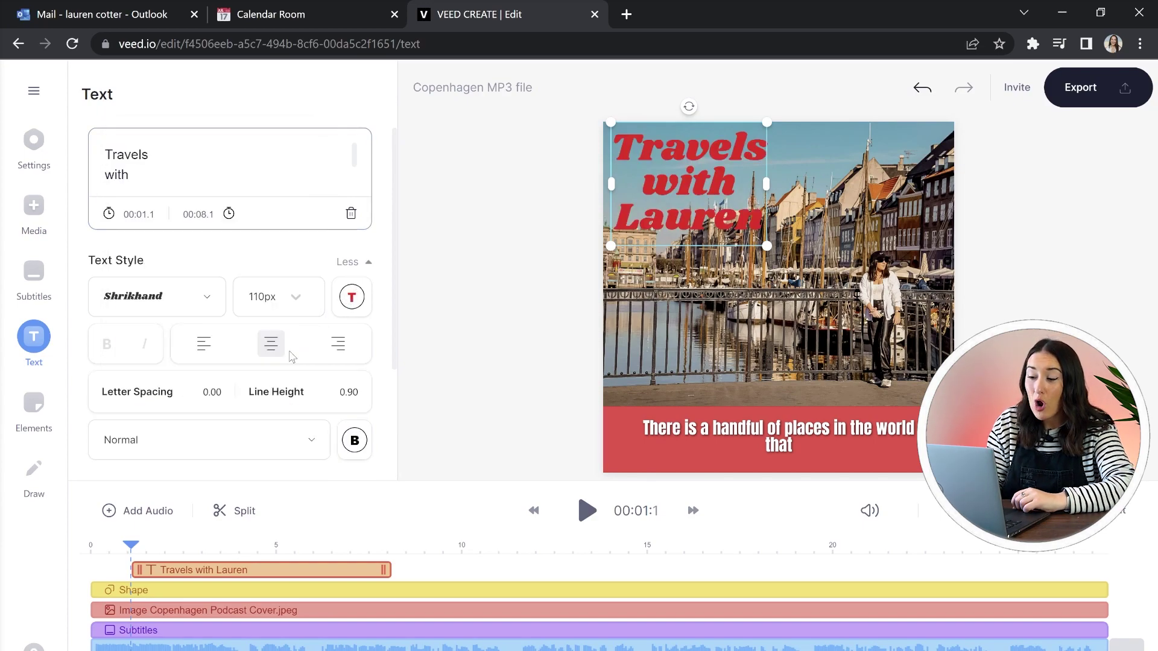
scroll(292, 362, down, 3)
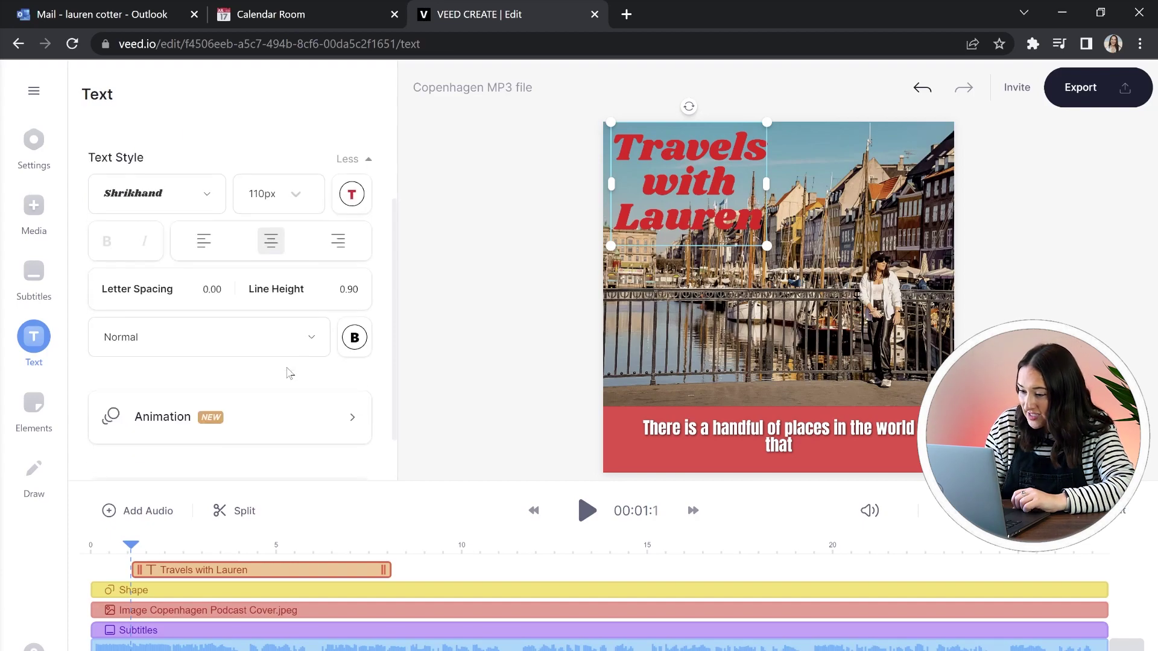
click(250, 279)
click(210, 471)
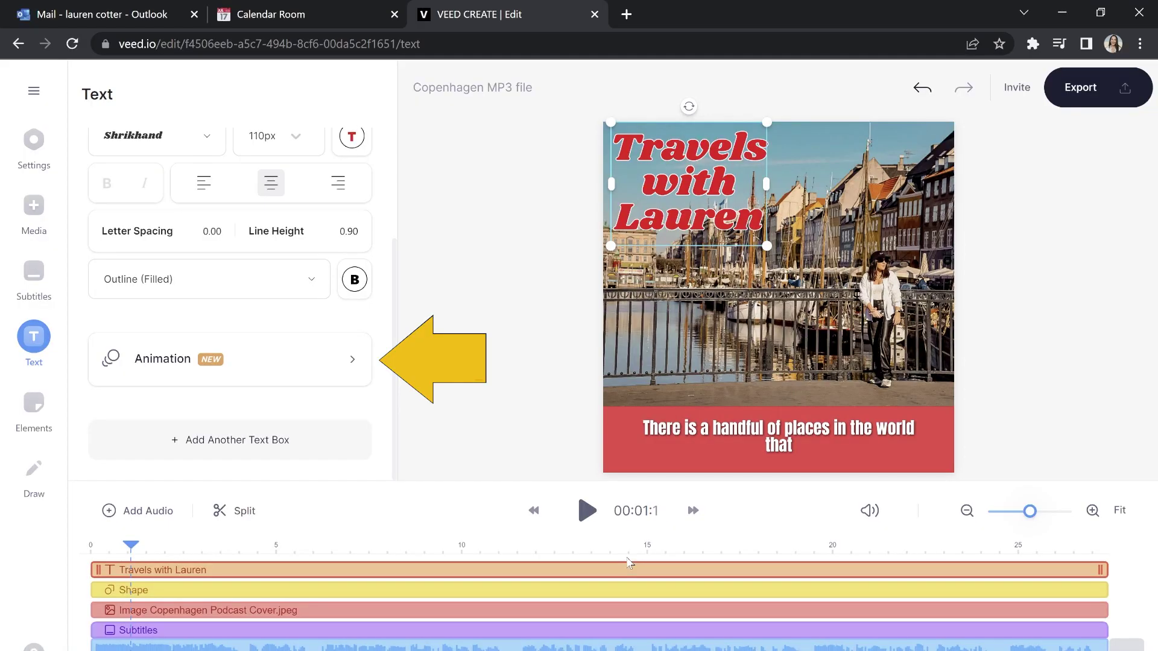
click(115, 377)
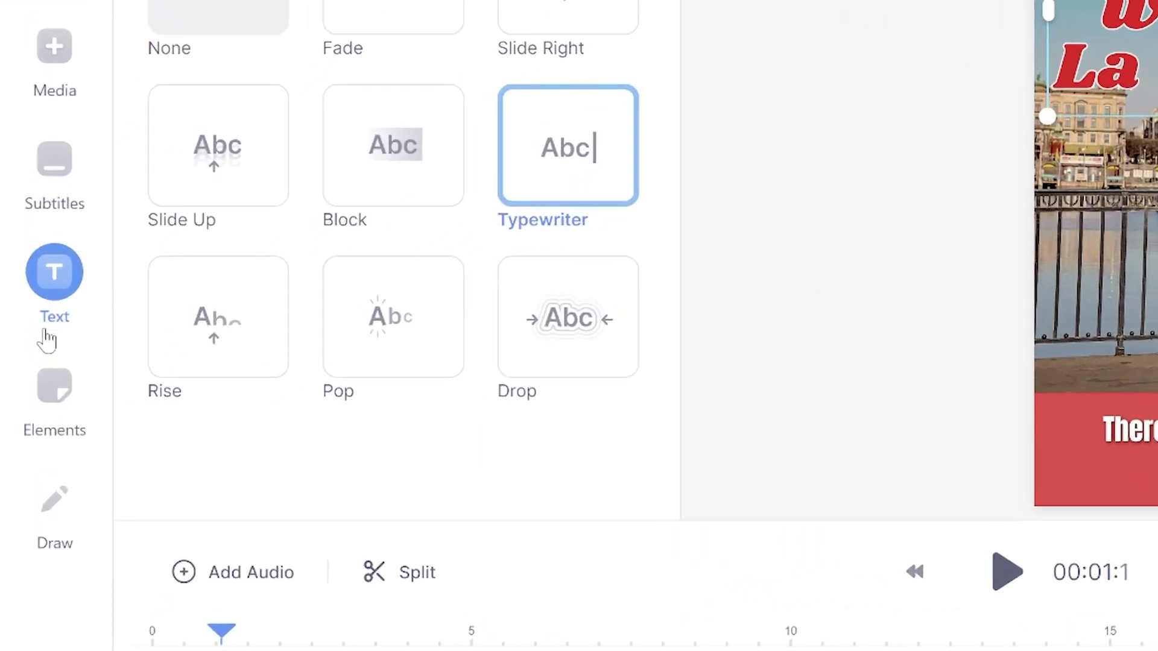
- Add the green bars sound wave (#70DB74) just above the red banner
click(59, 378)
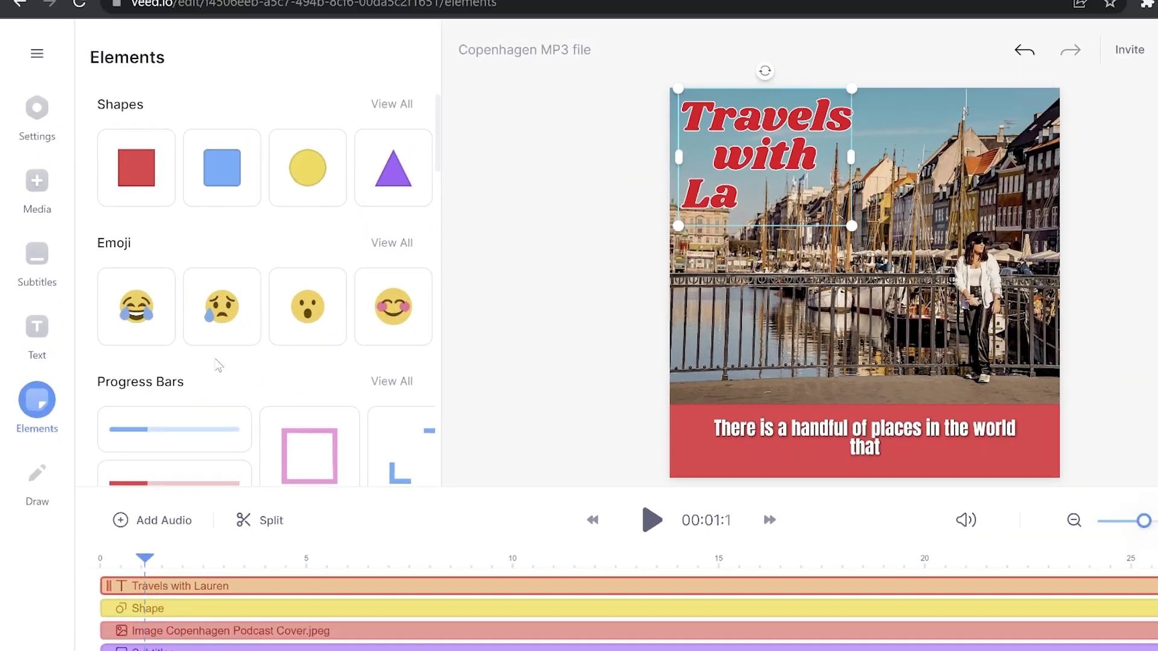
scroll(196, 371, down, 3)
click(348, 350)
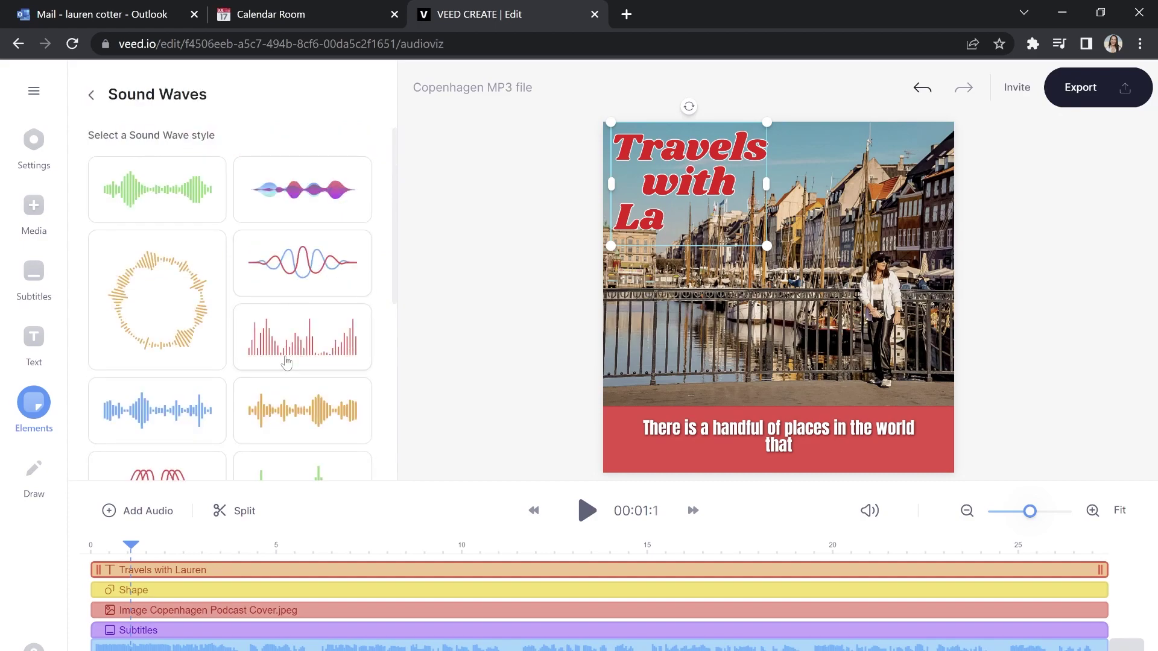
scroll(317, 141, down, 5)
click(318, 140)
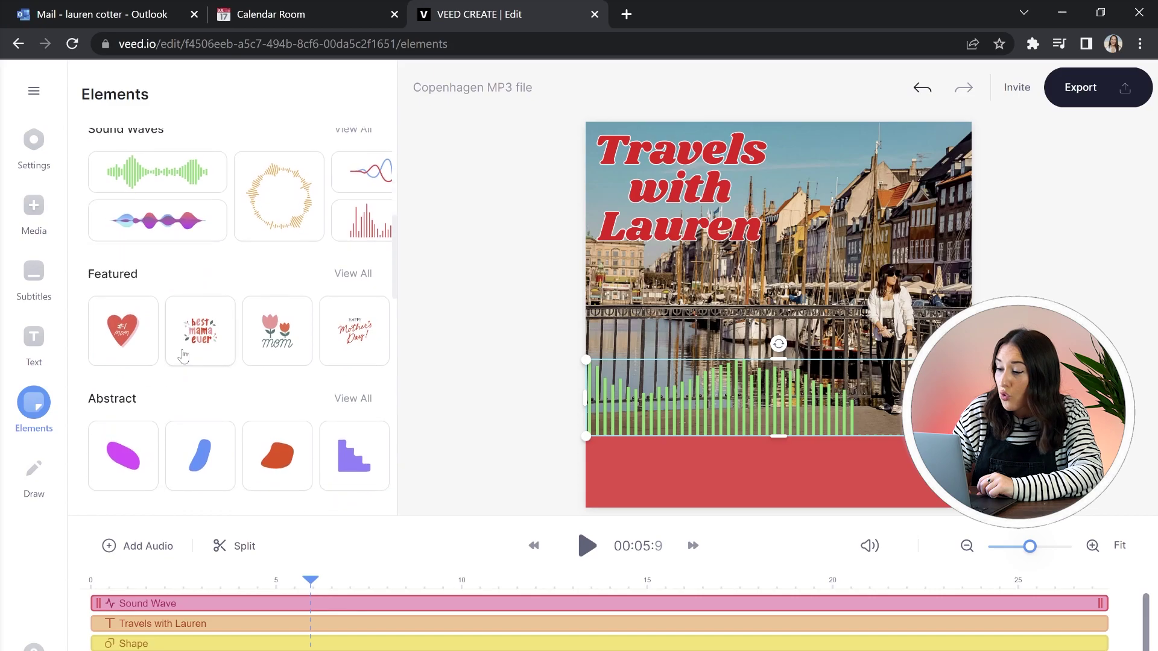
scroll(185, 356, down, 6)
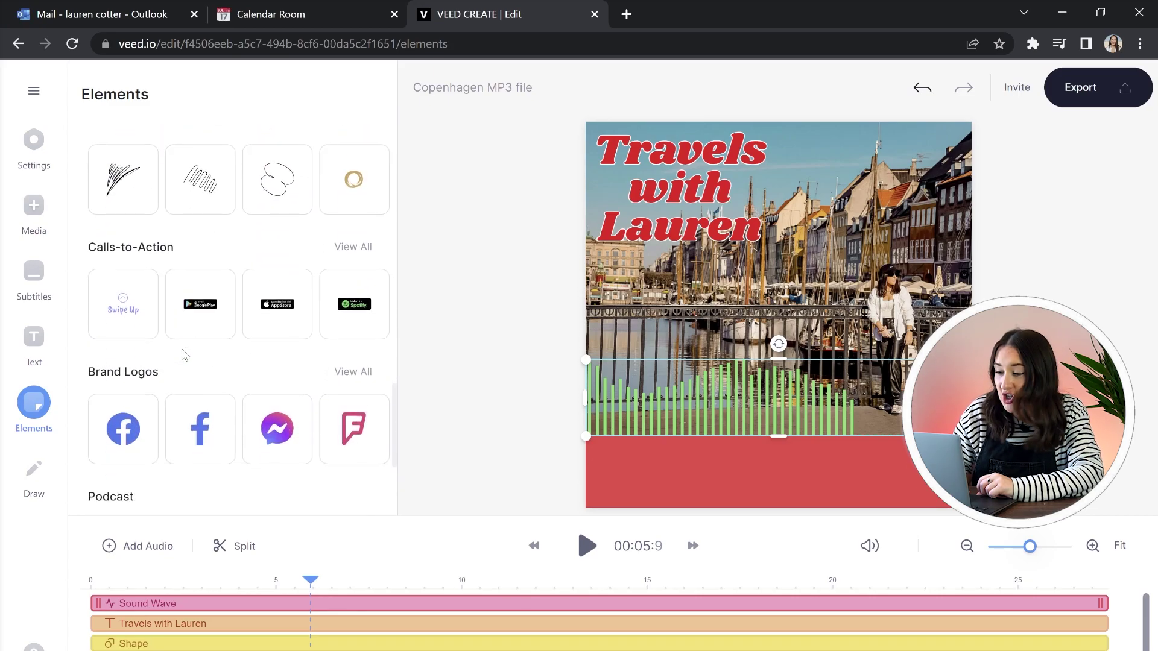
- Add a small Listen on Spotify sticker top-right, shown from the start until 24.6 seconds
click(353, 248)
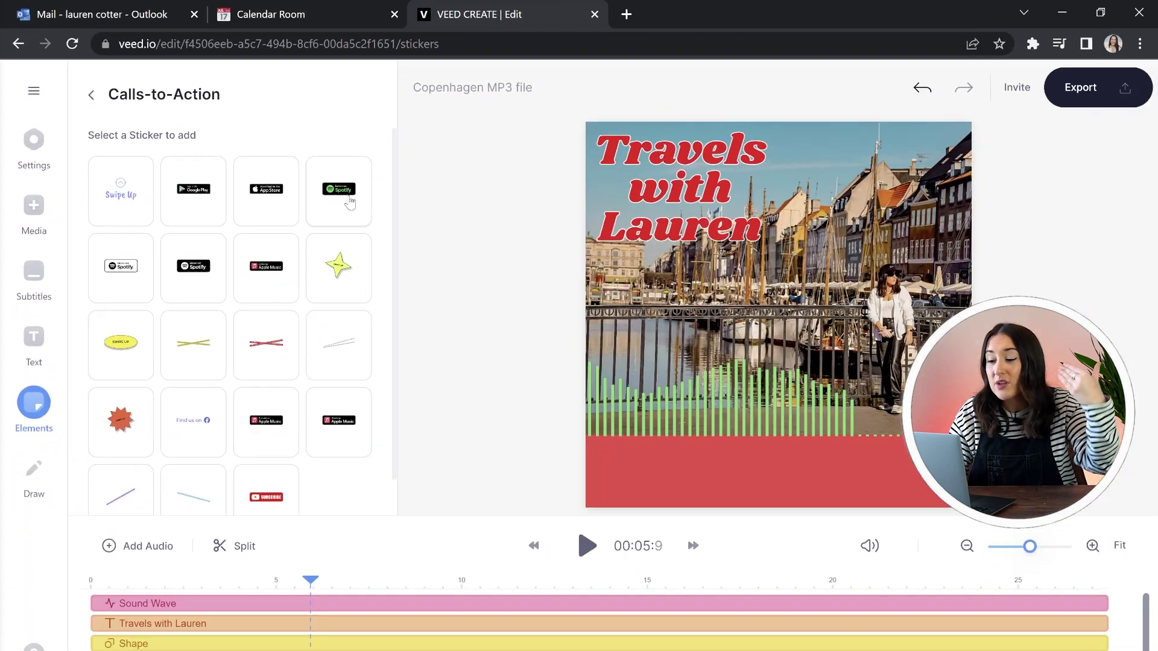
click(601, 196)
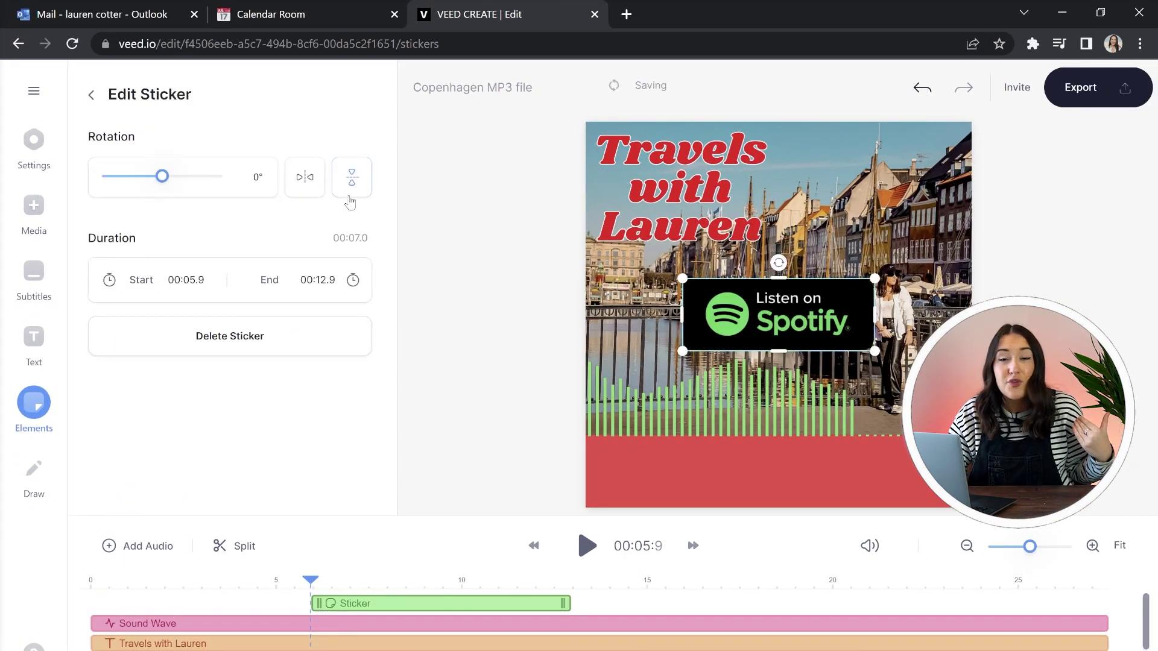
drag(682, 278, 749, 305)
drag(800, 333, 891, 152)
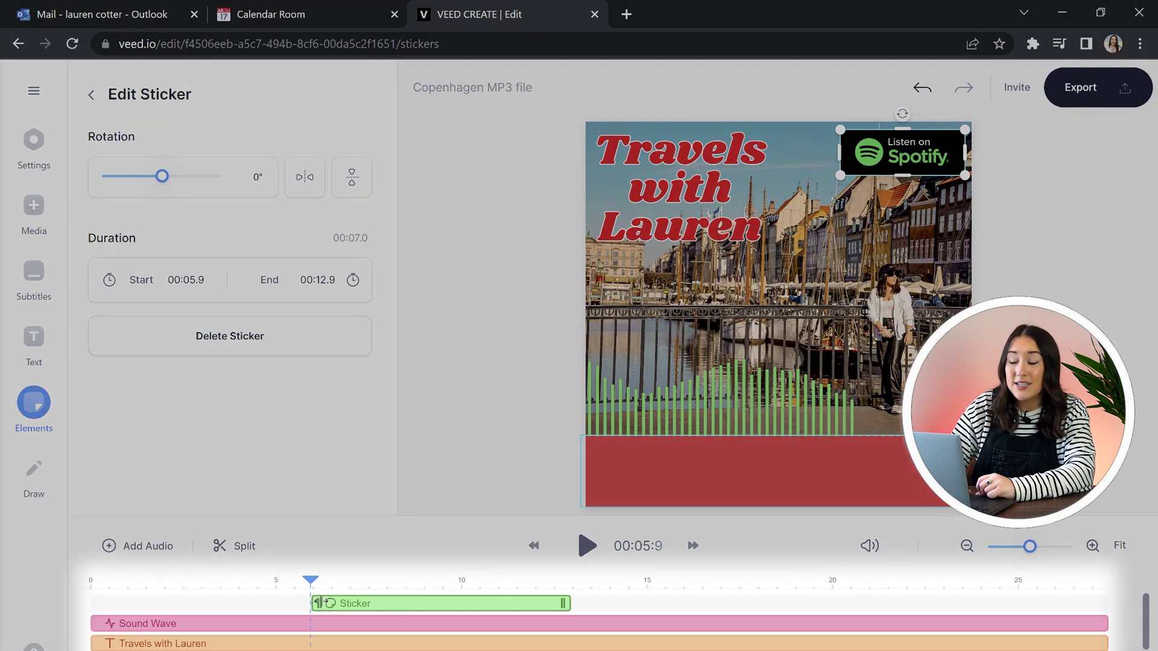
drag(318, 603, 57, 582)
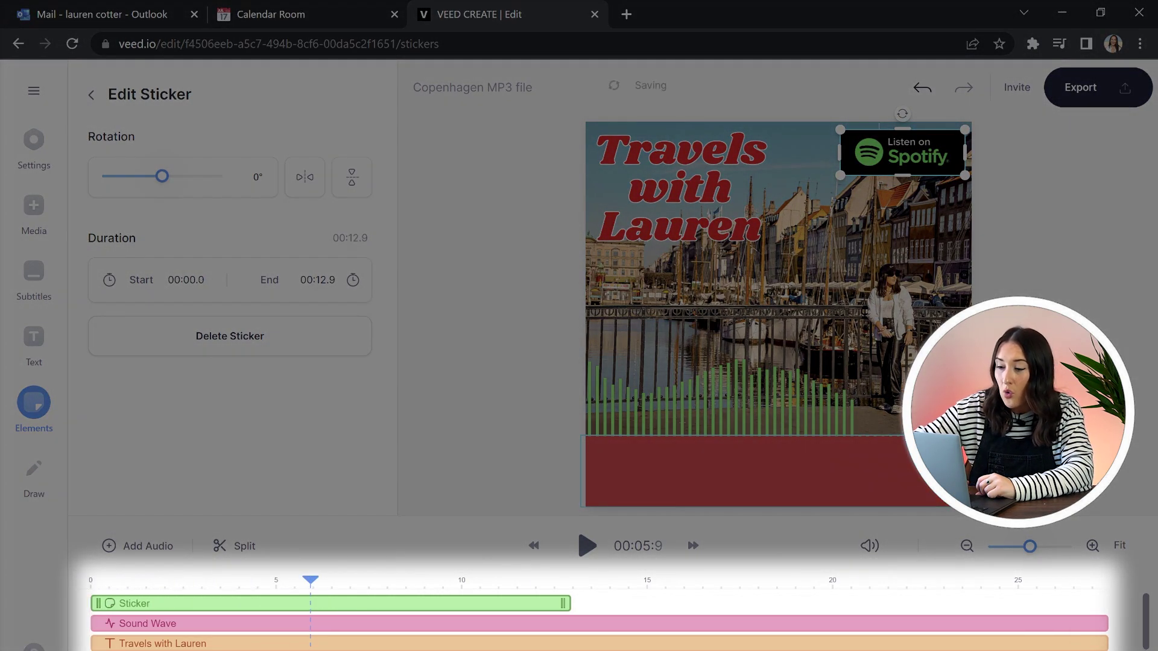
drag(563, 603, 1090, 606)
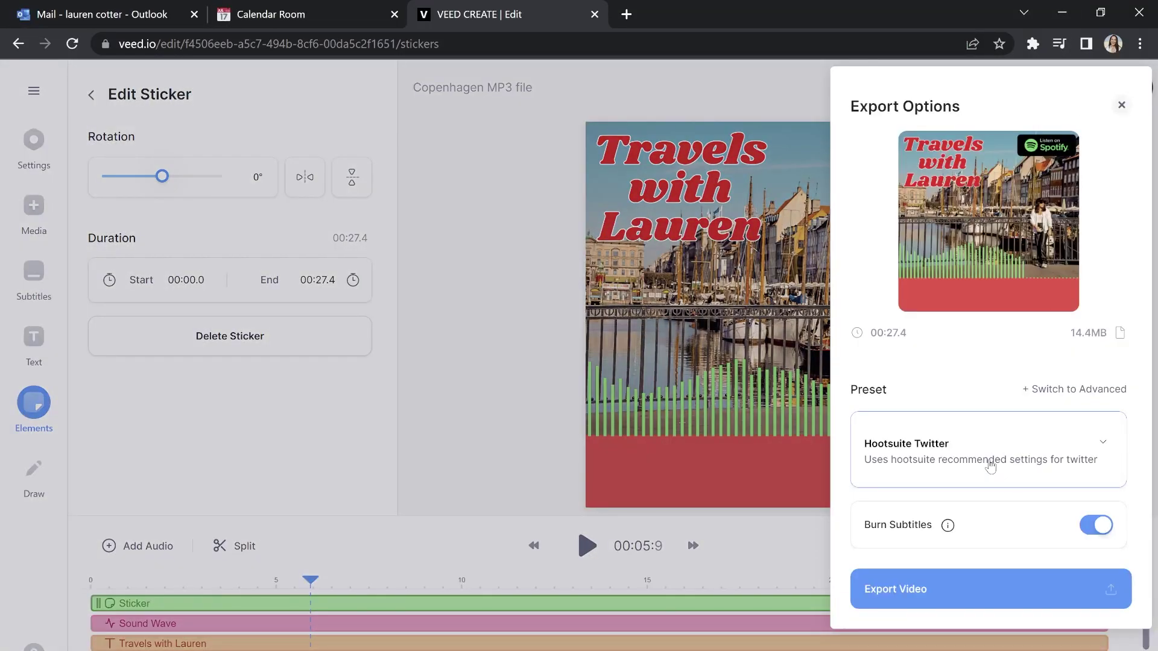
- Set the export quality preset to HD
click(990, 464)
click(934, 613)
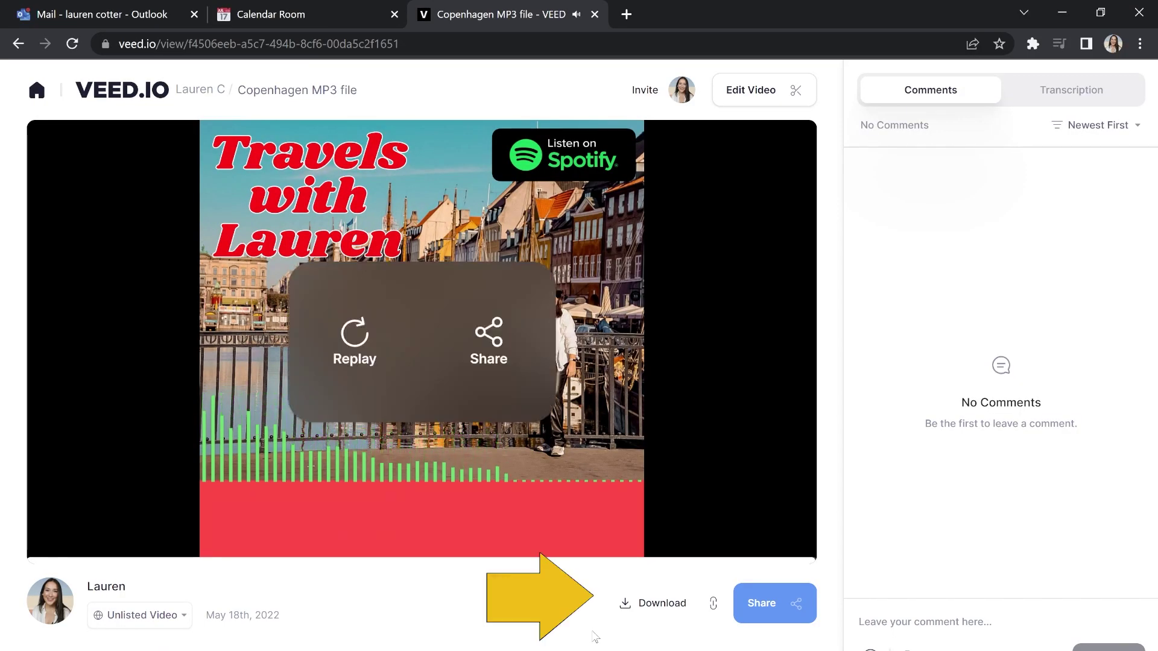
- Reveal the Download MP4 and Download GIF options for the finished 27-second Copenhagen video
click(665, 602)
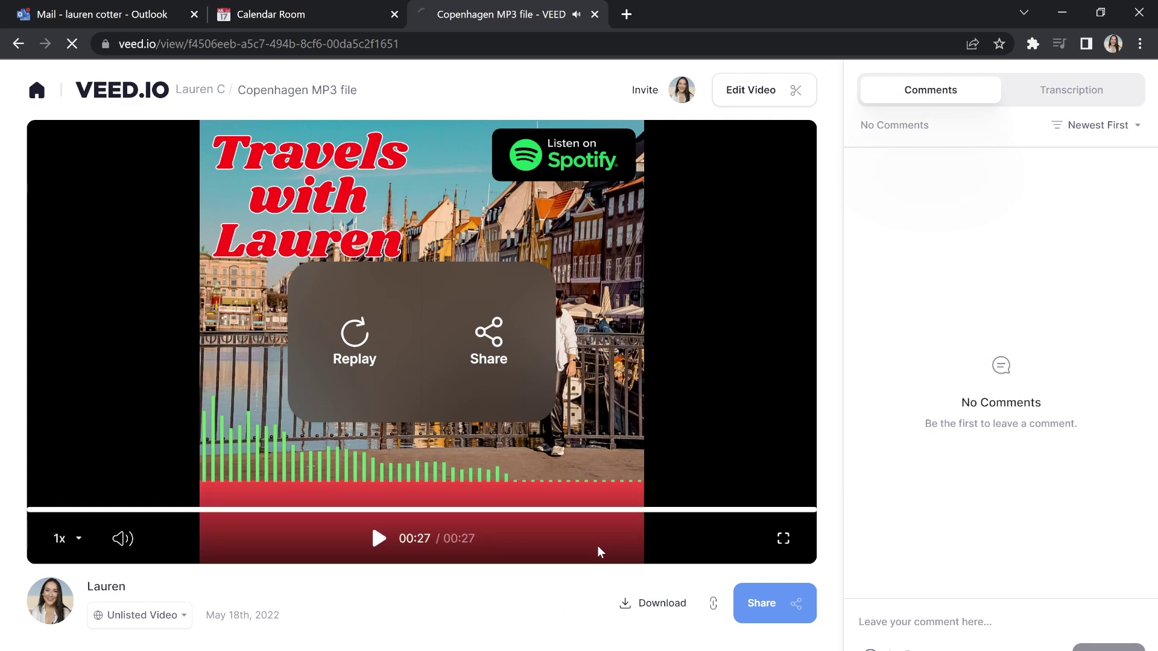